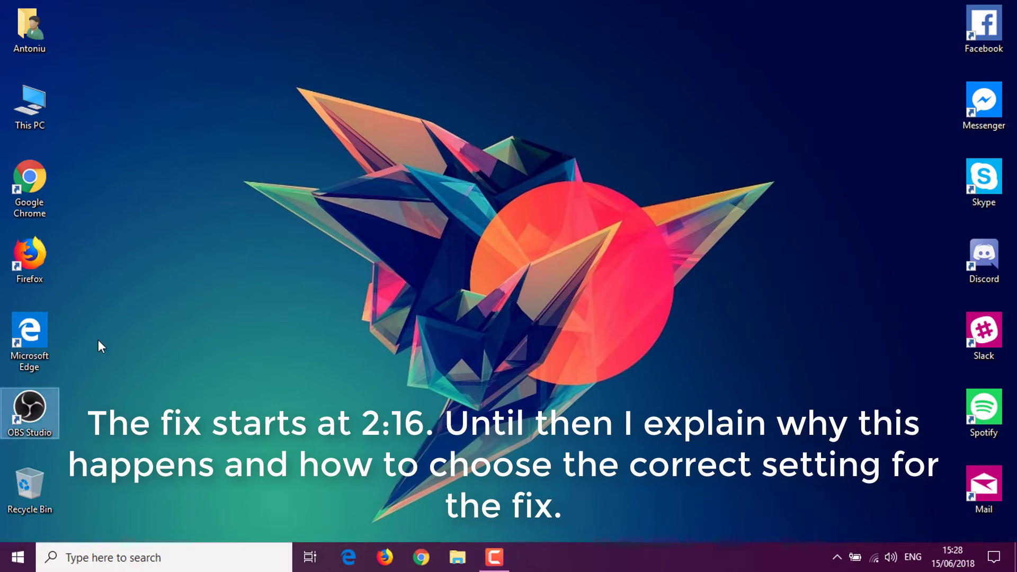
Launch OBS Studio, switch to Scene, and select its Display Capture and Desktop Audio sources.
double_click(53, 401)
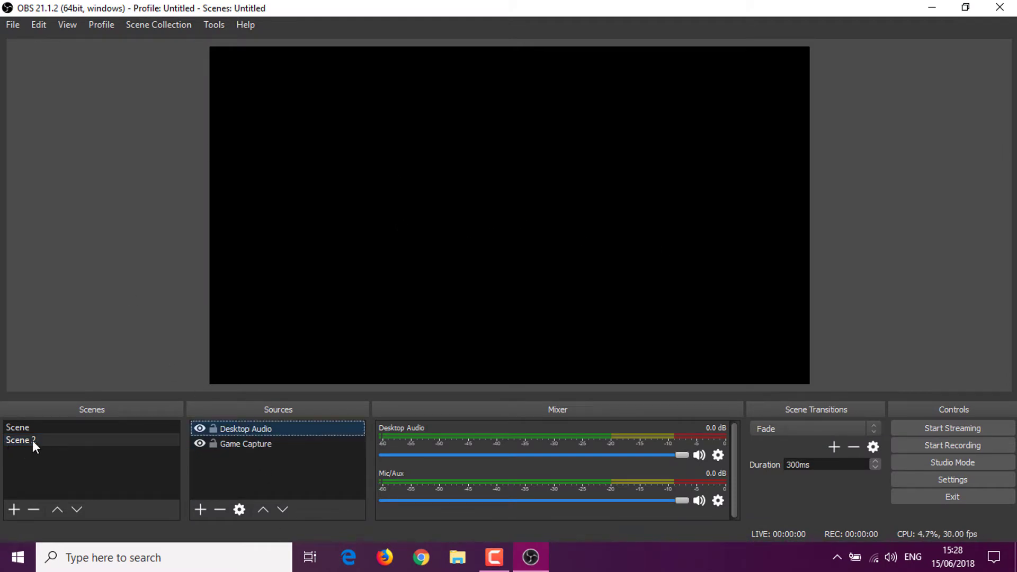
left_click(18, 428)
left_click(303, 446)
left_click(294, 434)
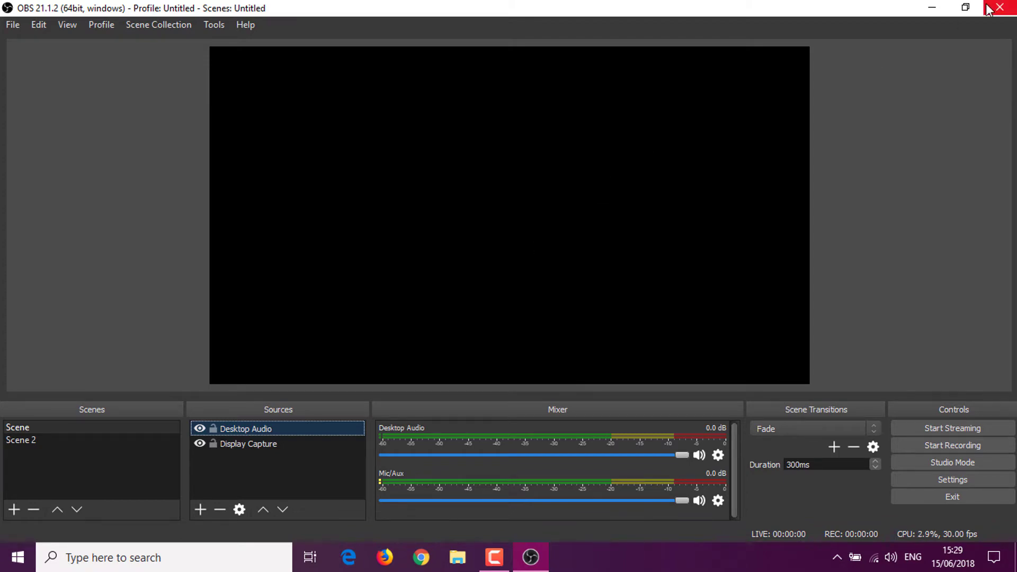
Minimize OBS, refresh the desktop, and restore OBS, whose preview is still black.
left_click(932, 8)
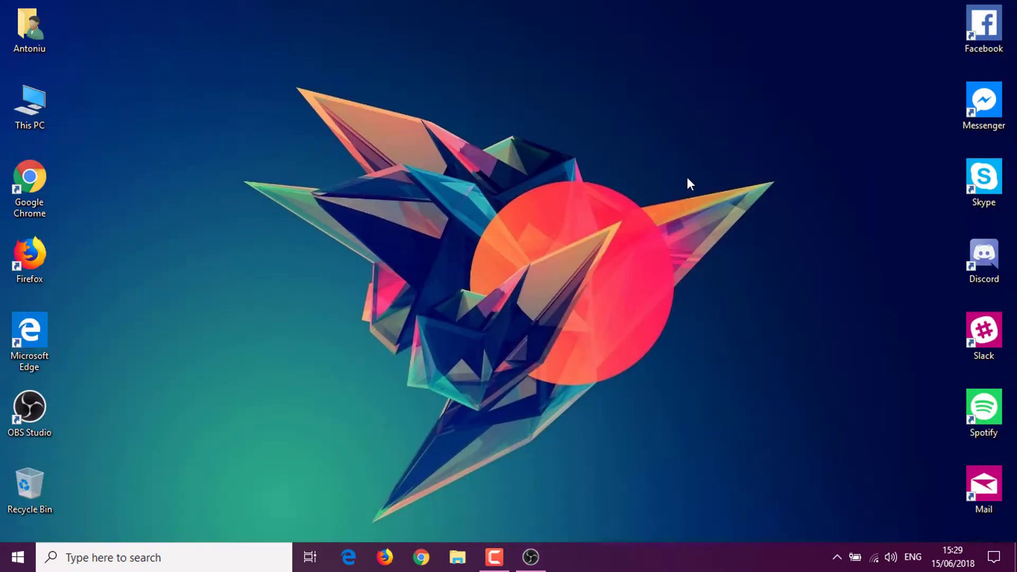
key("super")
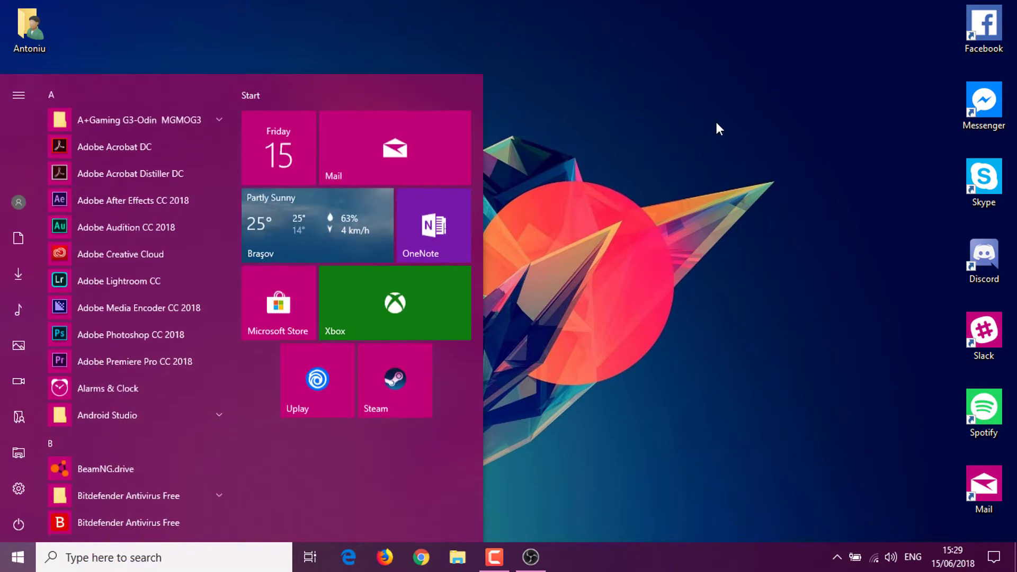
left_click(2, 565)
left_click(2, 564)
left_click(606, 148)
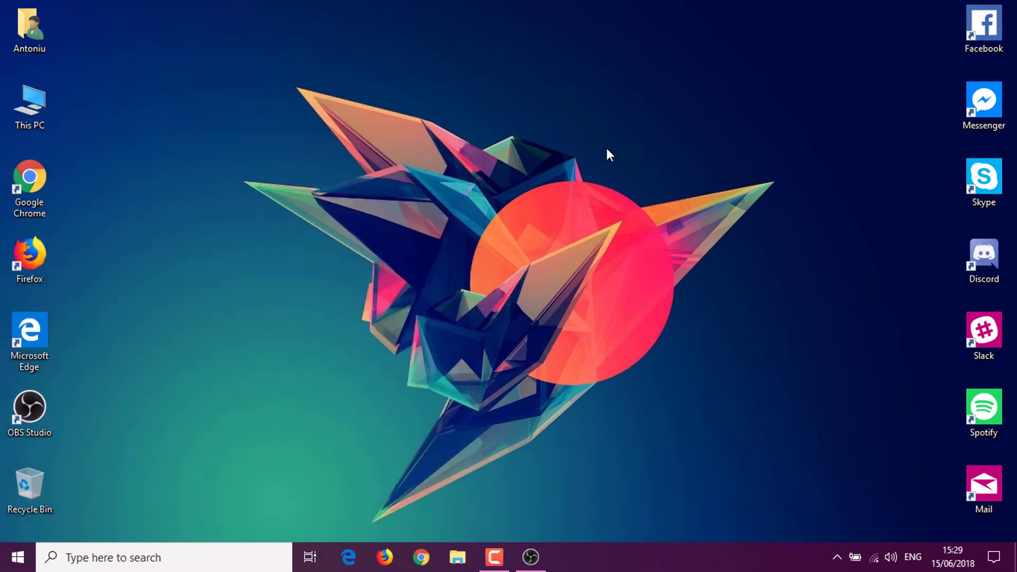
left_click_drag(337, 59, 848, 344)
right_click(392, 242)
left_click(437, 284)
left_click(530, 557)
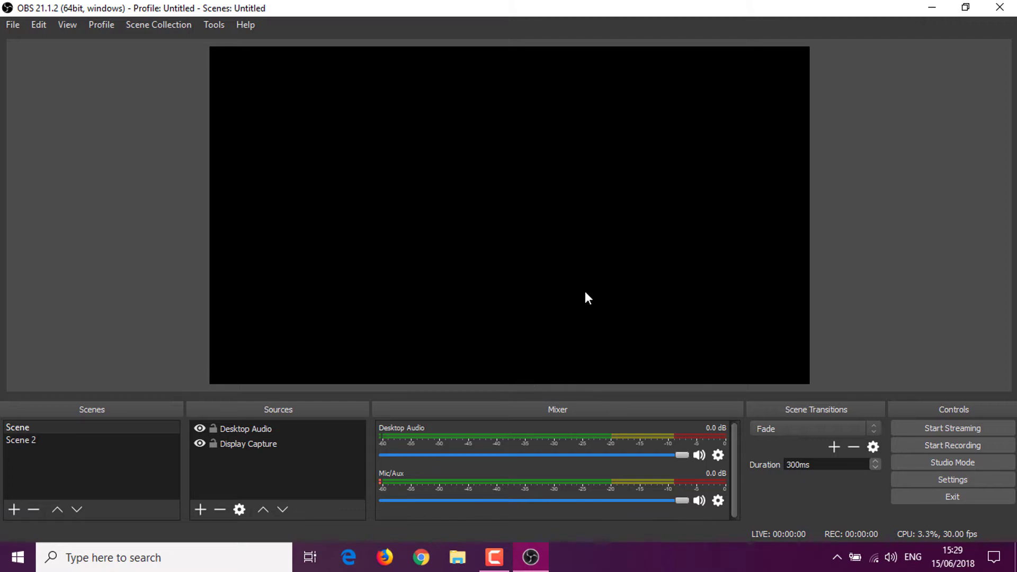
Minimize OBS again, refresh the desktop once more, and bring OBS back.
left_click(932, 8)
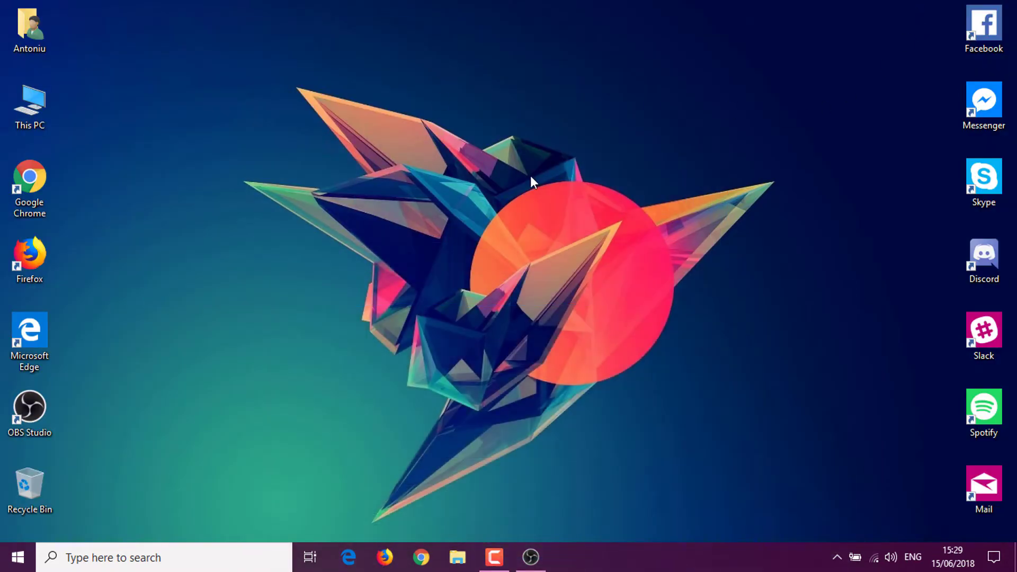
right_click(355, 97)
left_click(390, 138)
left_click_drag(269, 115, 864, 419)
right_click(651, 241)
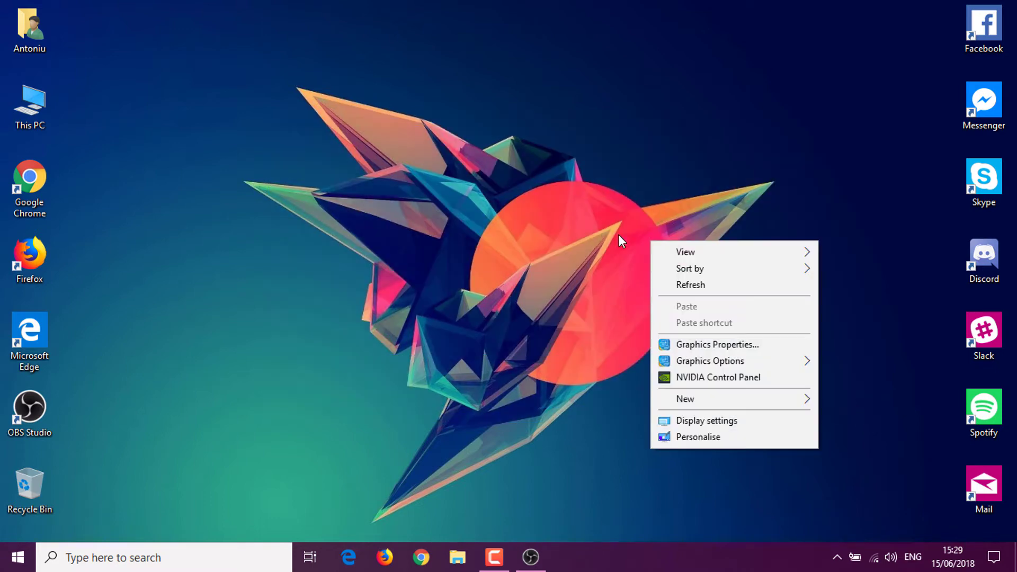
left_click(554, 351)
left_click(545, 555)
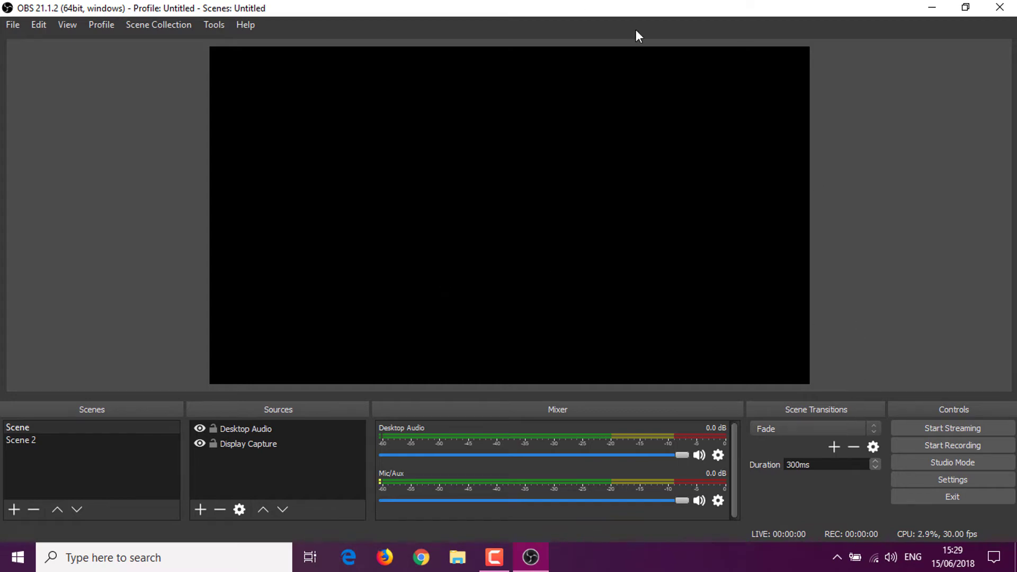
Minimize OBS, refresh the desktop twice, and restore OBS with its preview still black.
left_click(932, 7)
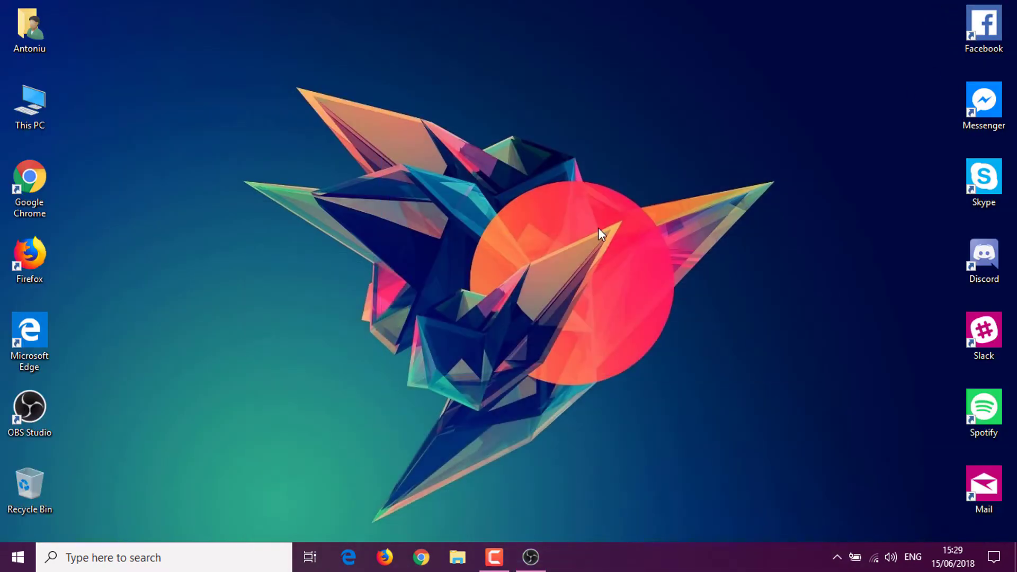
right_click(599, 227)
left_click(628, 270)
right_click(677, 180)
left_click(747, 229)
left_click(541, 551)
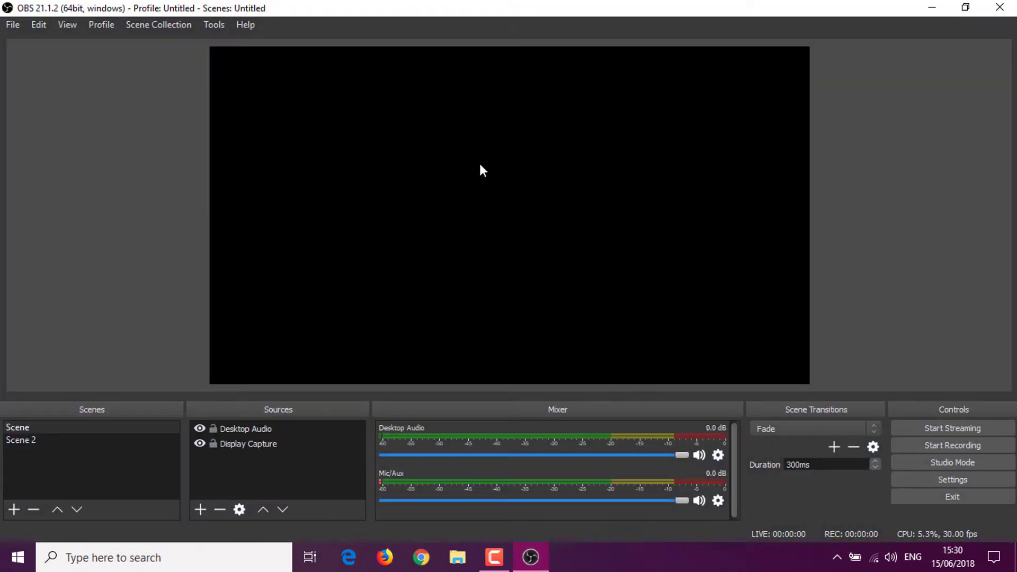
Minimize OBS and look at the NVIDIA tray icon's quick options without choosing one.
left_click(933, 8)
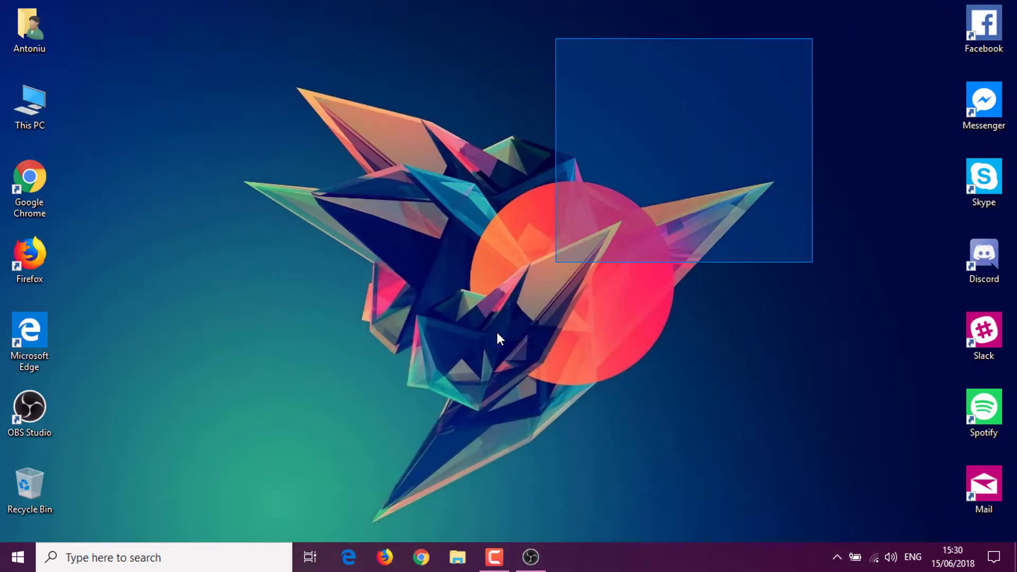
left_click_drag(227, 32, 256, 64)
left_click_drag(802, 414, 835, 424)
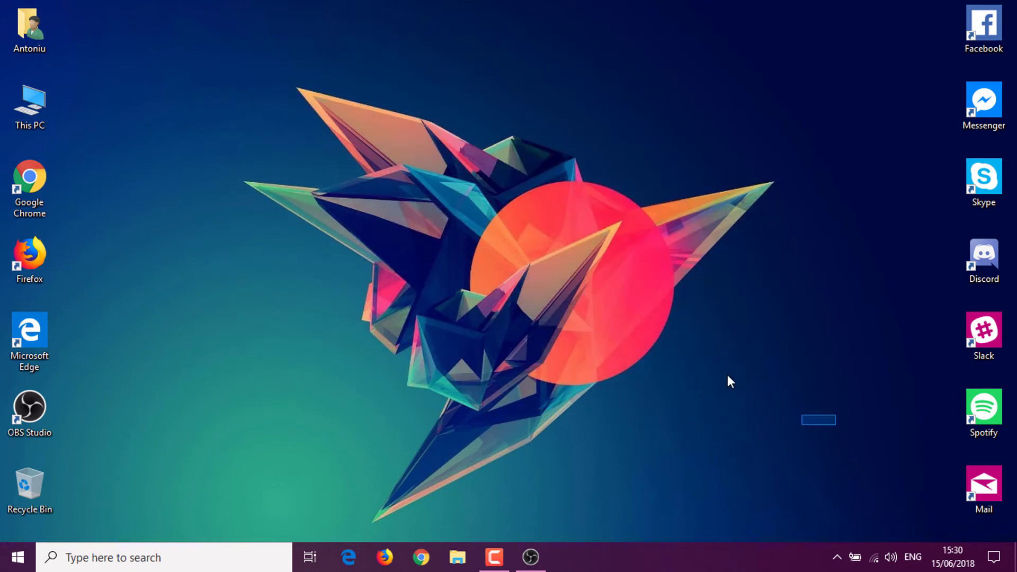
left_click_drag(474, 263, 324, 91)
left_click_drag(561, 319, 707, 386)
mouse_move(707, 386)
left_mouse_down()
mouse_move(341, 144)
mouse_move(293, 86)
mouse_move(780, 313)
left_mouse_up()
left_click(838, 557)
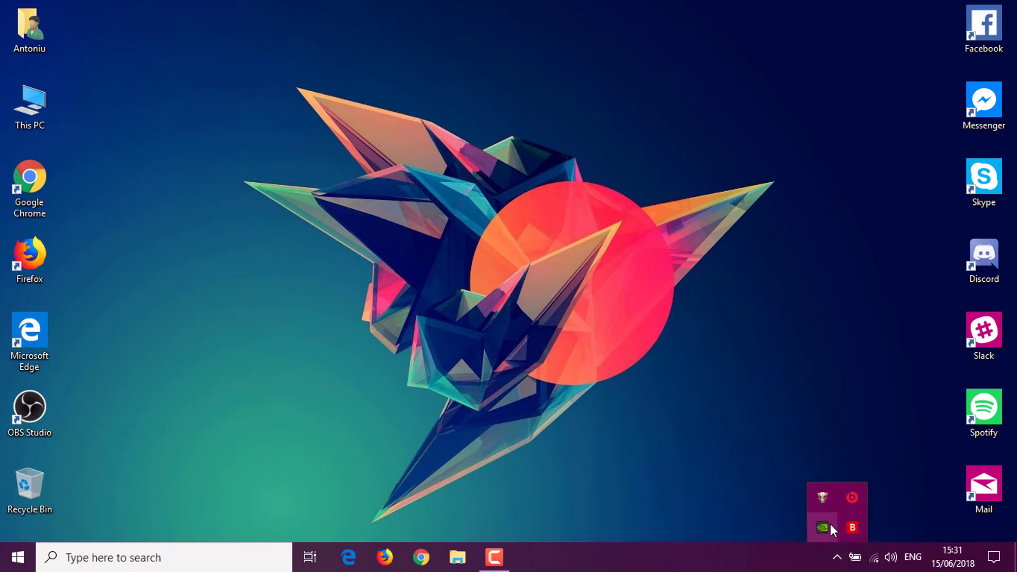
right_click(823, 528)
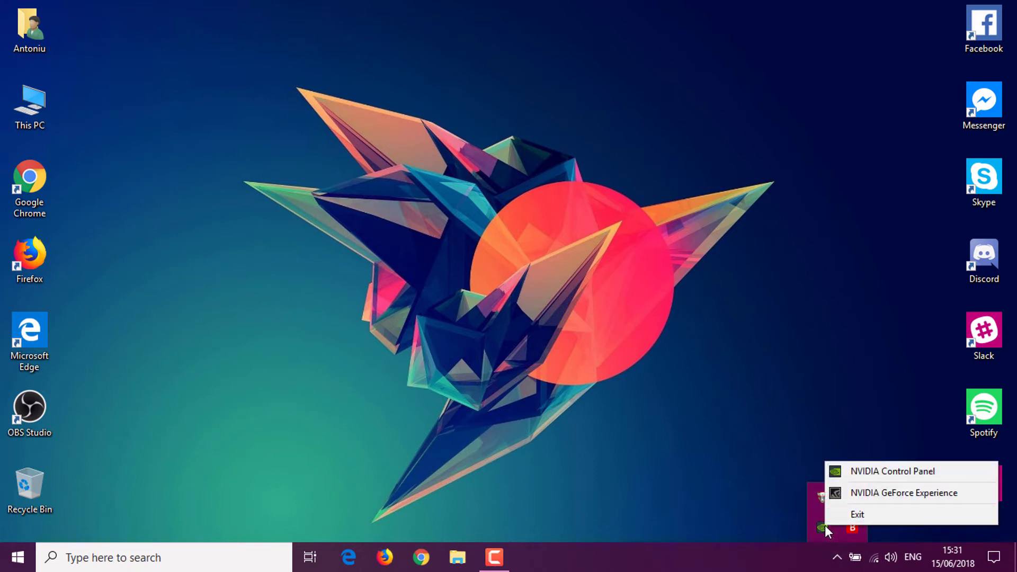
left_click(422, 151)
right_click(420, 146)
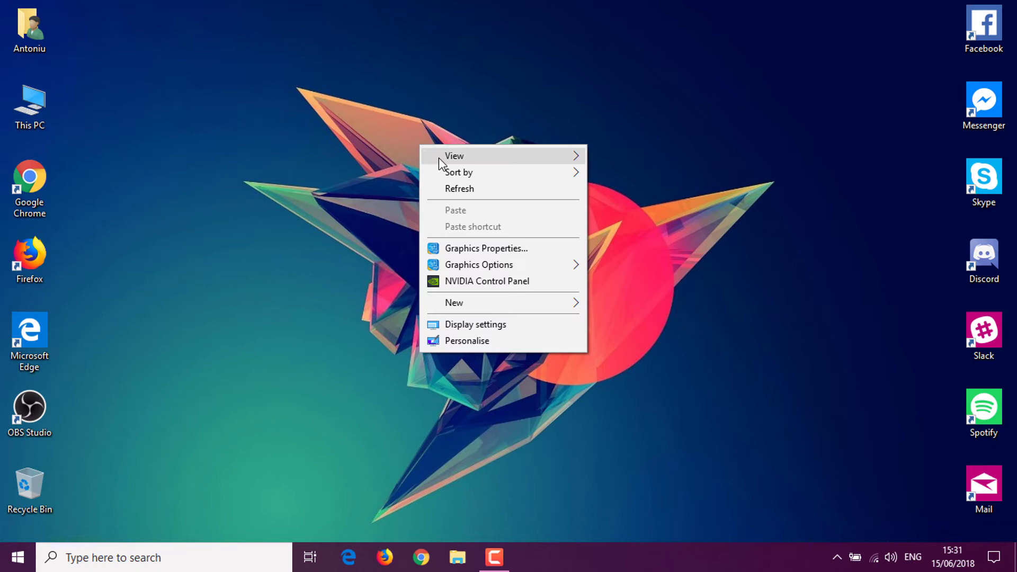
left_click(260, 291)
Open Change default graphics processor for the OBS Studio shortcut.
left_click(22, 410)
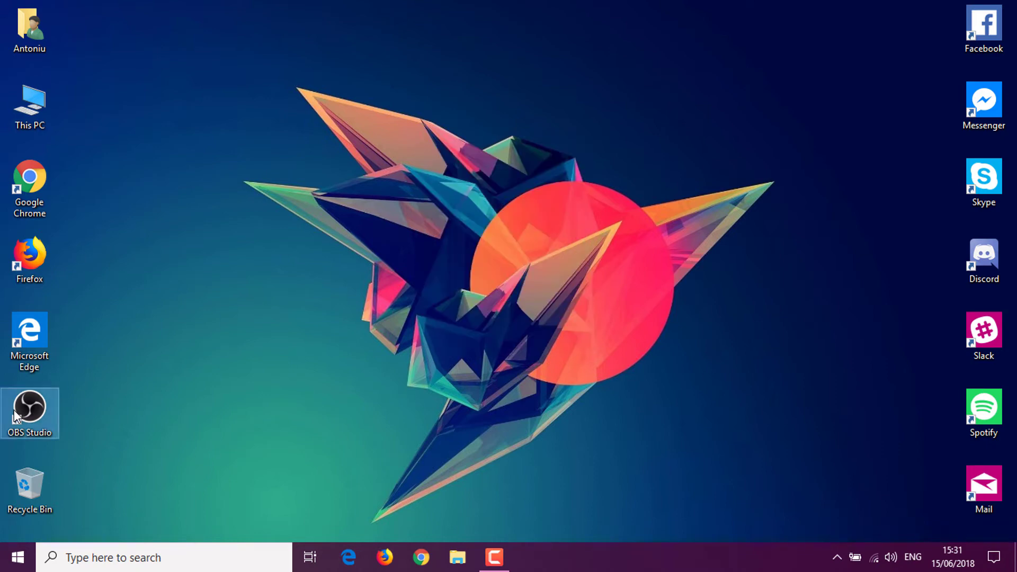
right_click(15, 413)
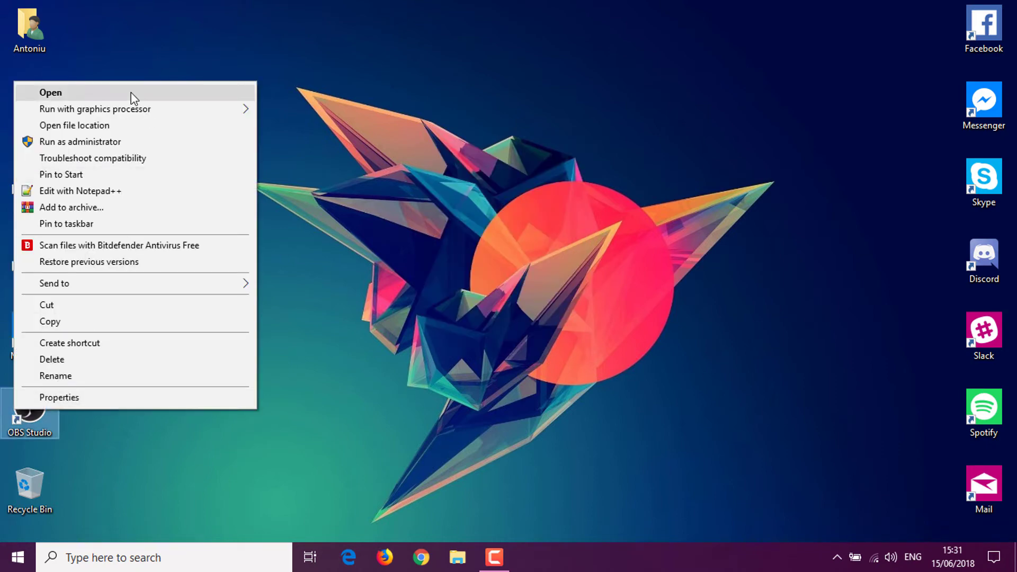
mouse_move(125, 109)
left_click(371, 150)
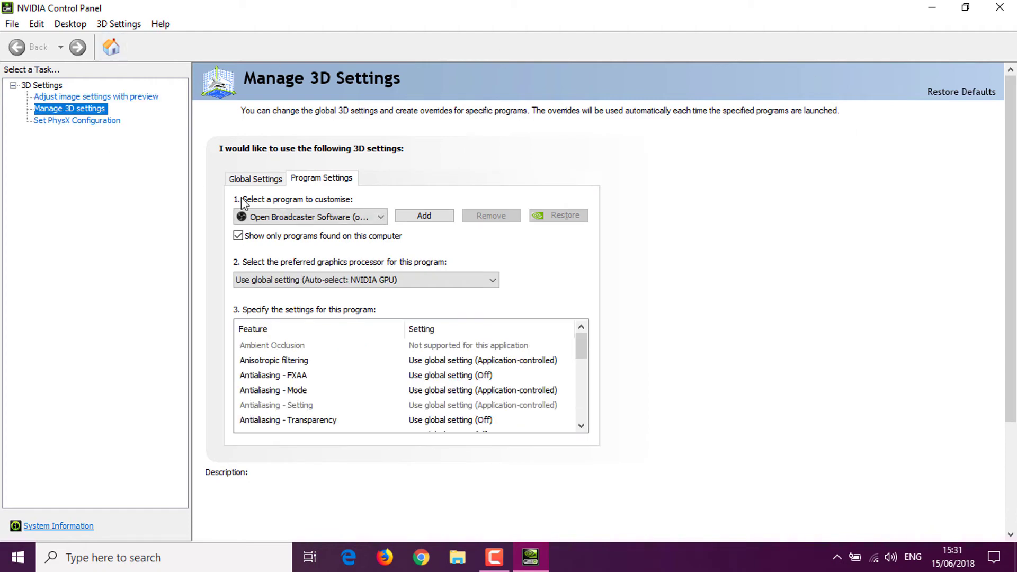
In Manage 3D Settings Program Settings, select Open Broadcaster Software as the program to customise.
left_click(253, 178)
scroll(454, 336, "down", 5)
scroll(451, 363, "up", 1)
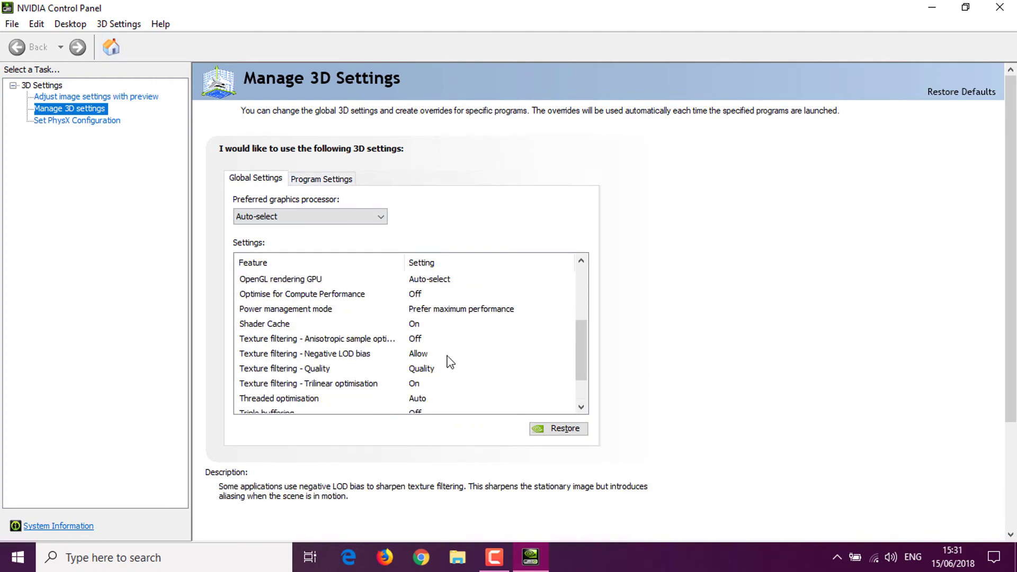
scroll(450, 363, "up", 5)
left_click(317, 179)
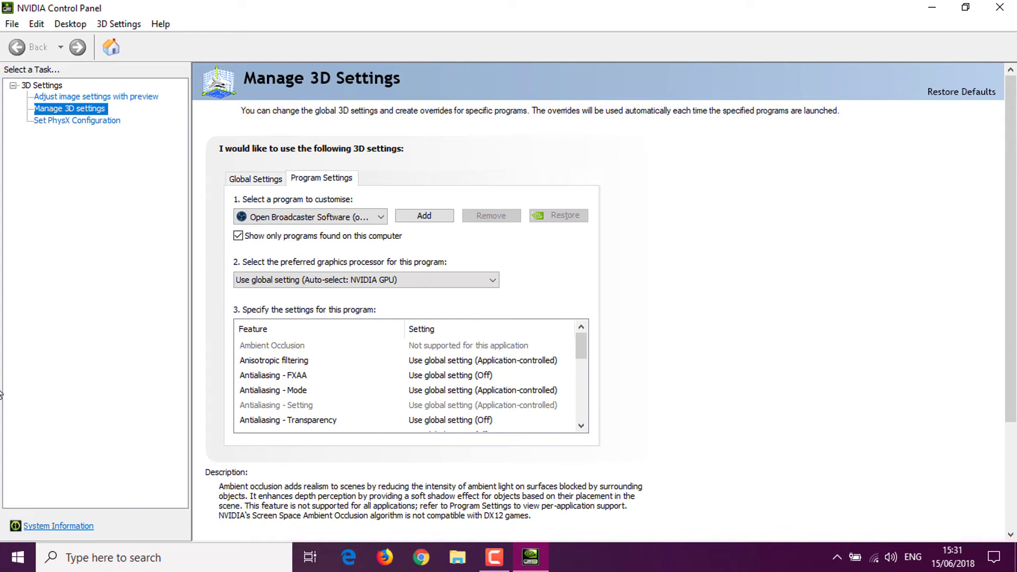
left_click(289, 221)
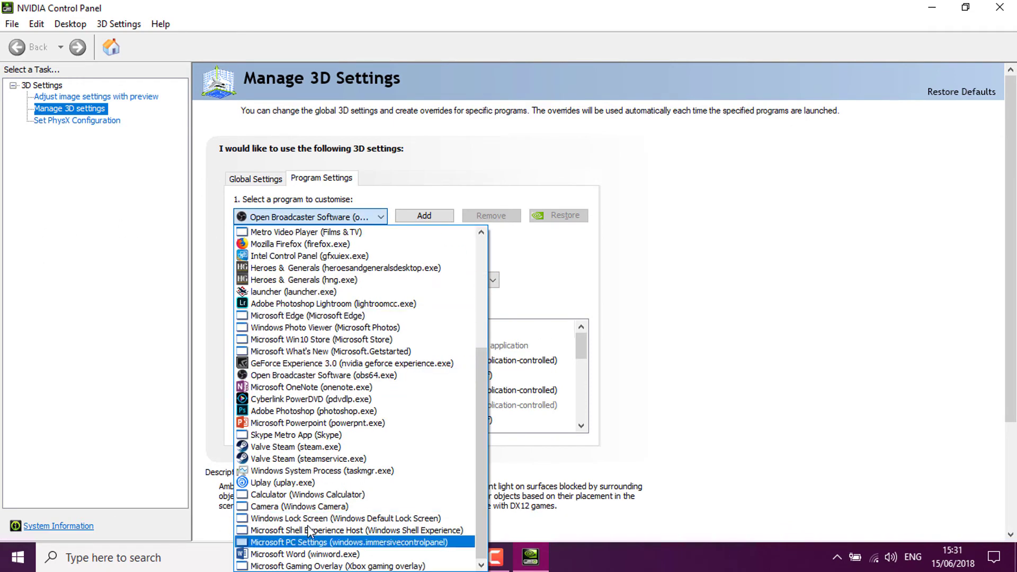
left_click(297, 377)
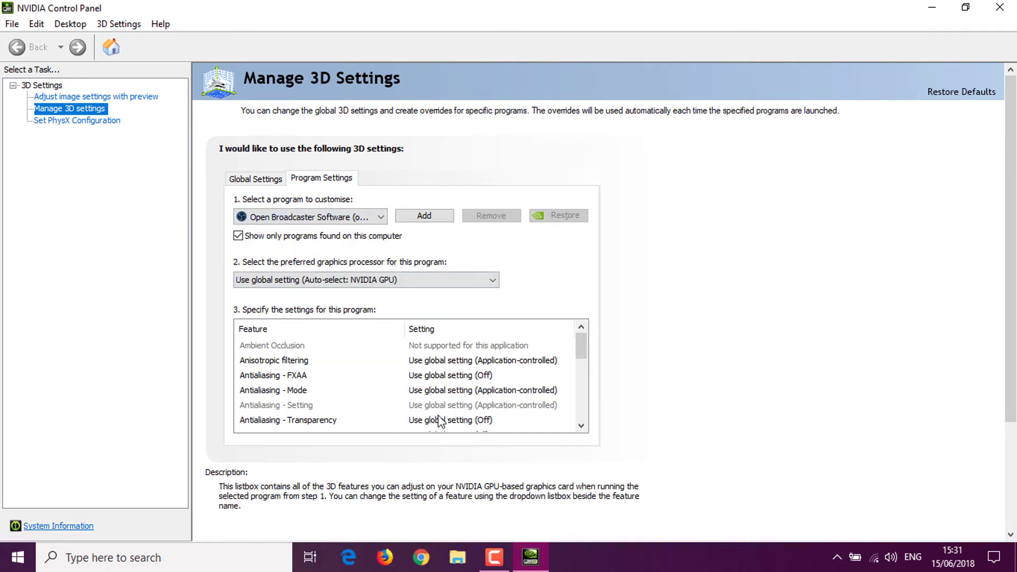
Set OBS's preferred graphics processor to Integrated graphics, apply, and close the control panel.
scroll(464, 424, "down", 5)
scroll(466, 408, "up", 5)
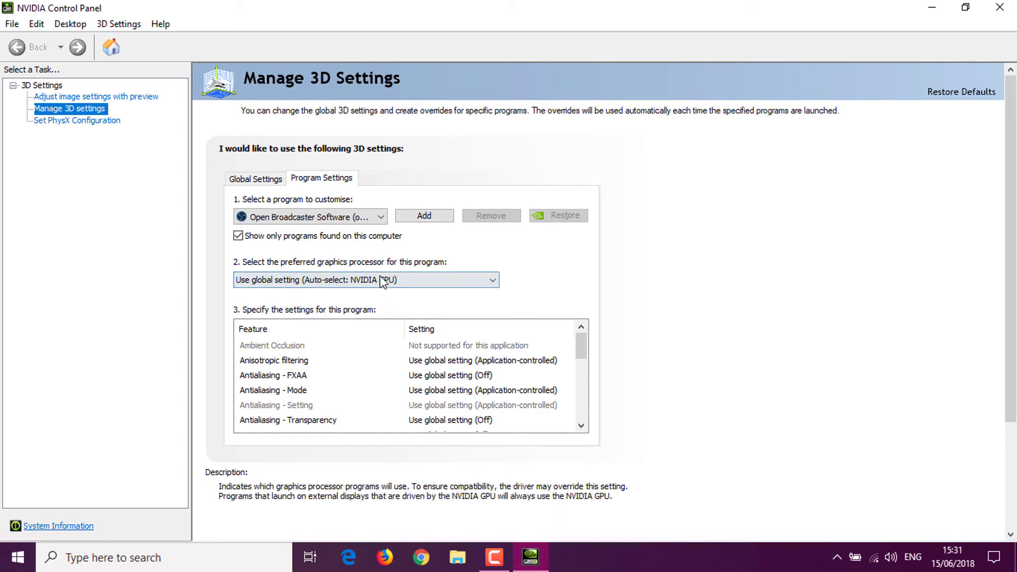
left_click(383, 281)
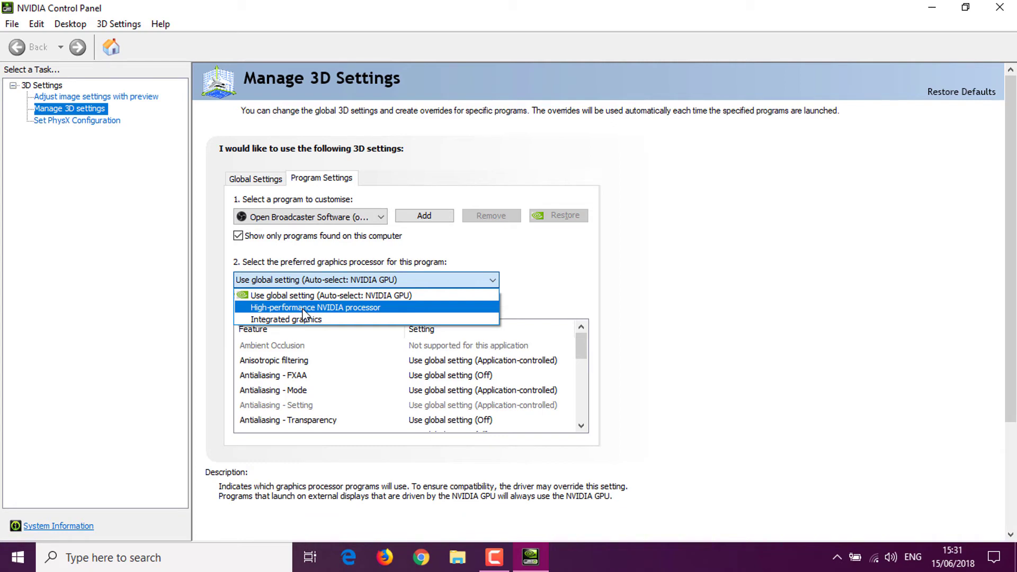
left_click(365, 312)
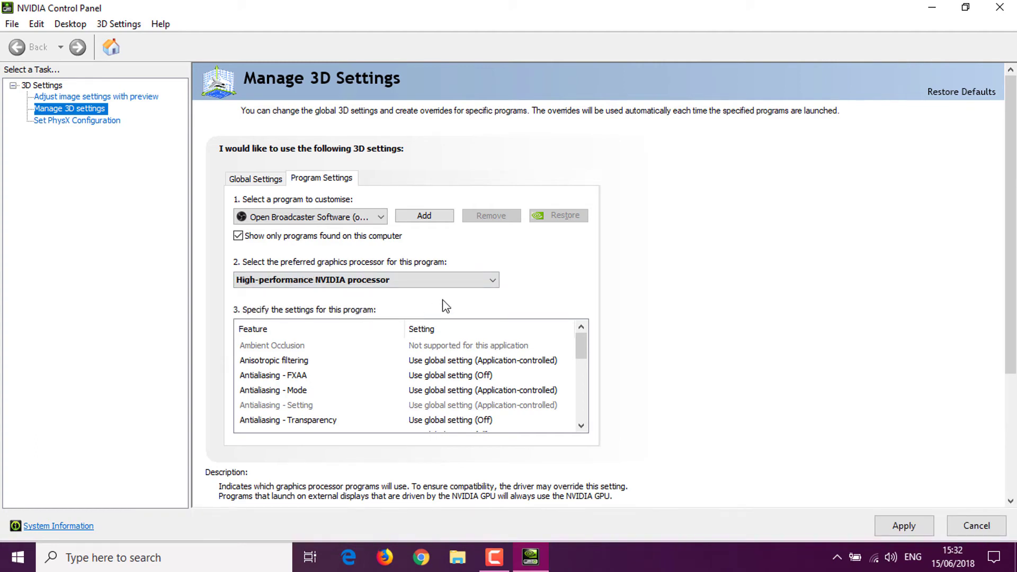
left_click(381, 280)
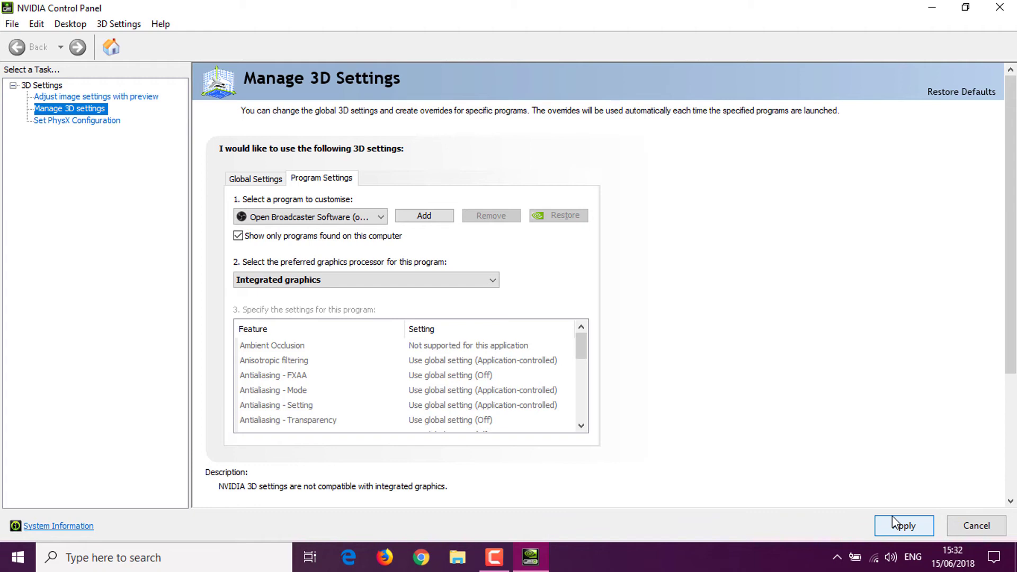
left_click(902, 526)
left_click(1000, 8)
Relaunch OBS to see the desktop in Display Capture, exit, relaunch and minimize it, then launch again.
double_click(29, 408)
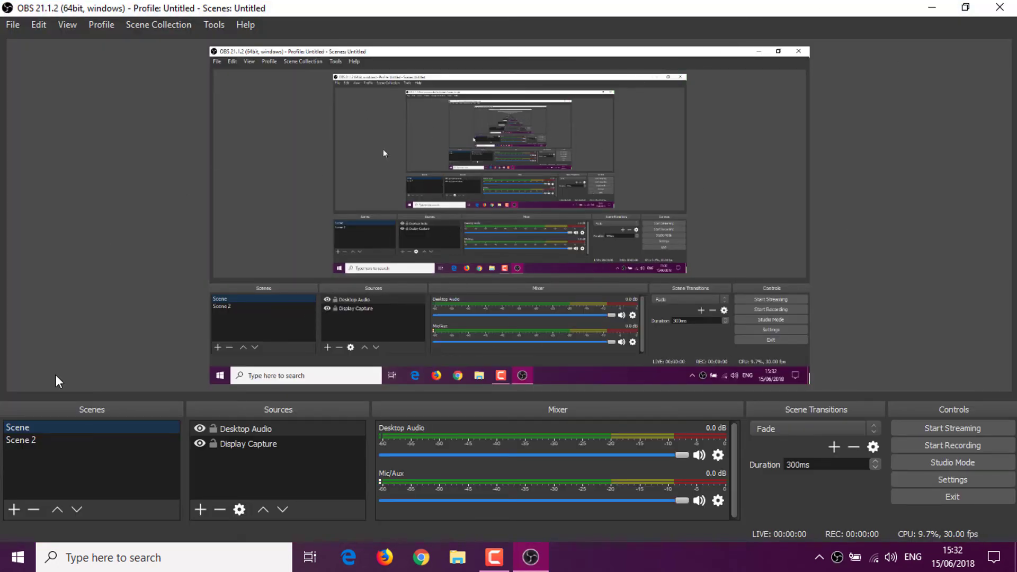
left_click(942, 497)
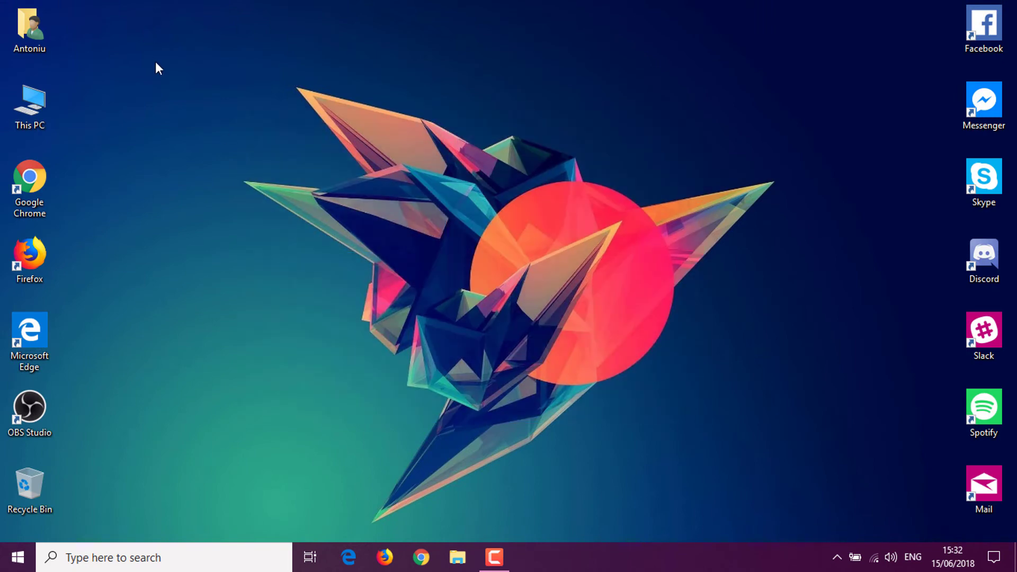
double_click(16, 404)
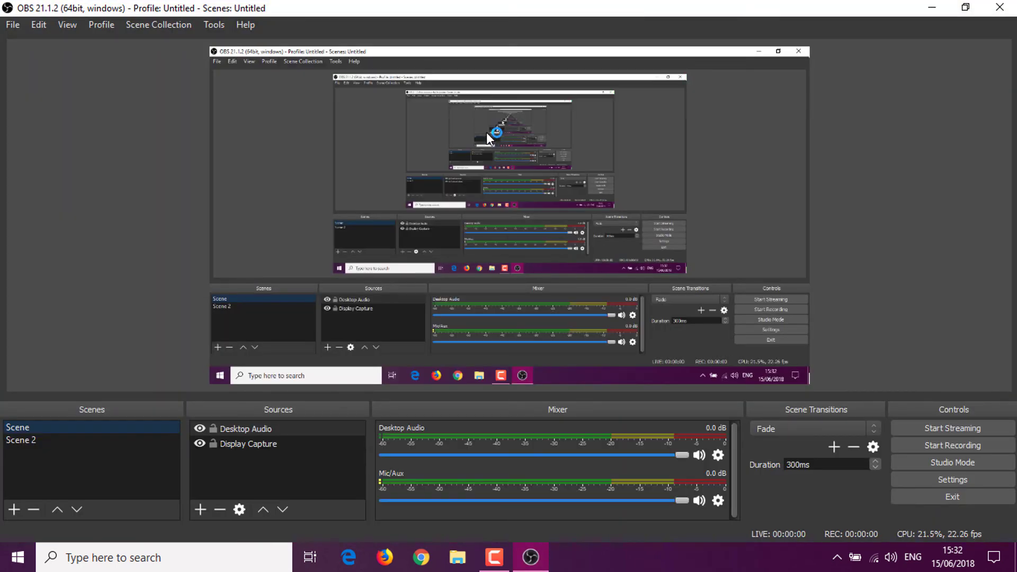
left_click(933, 7)
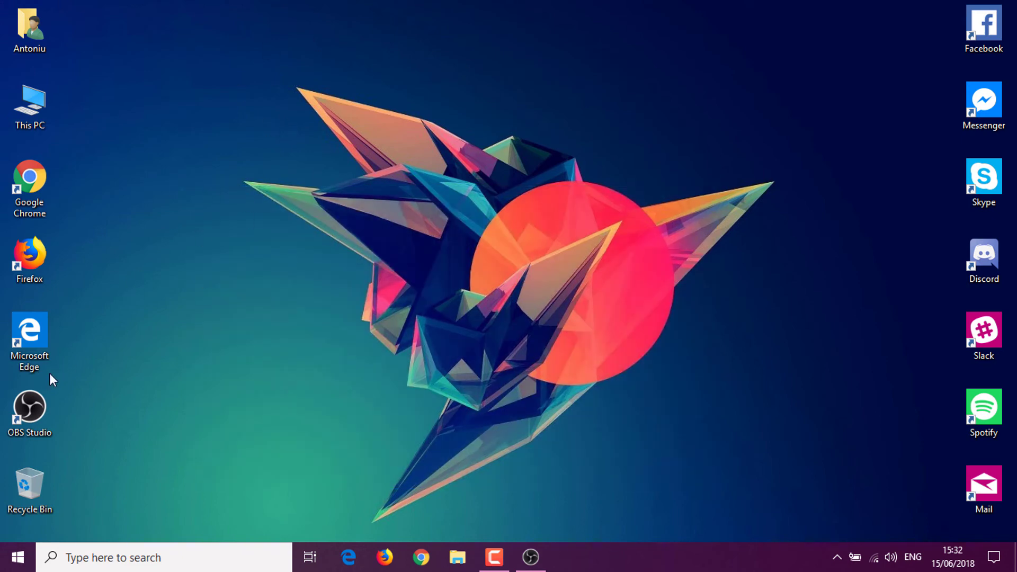
double_click(53, 399)
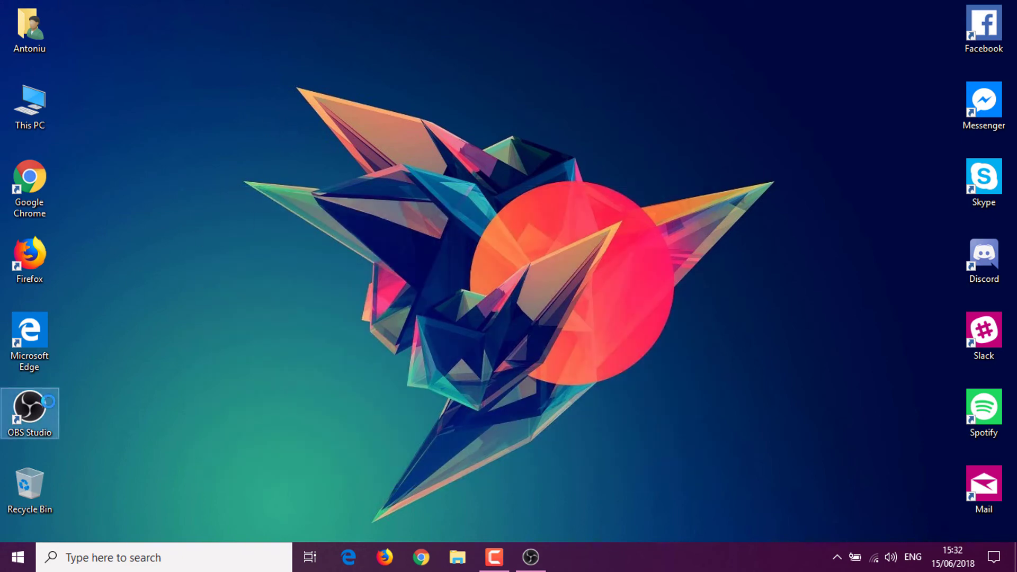
Launch a second OBS on the High-performance NVIDIA processor despite the warning, then minimize it.
right_click(49, 400)
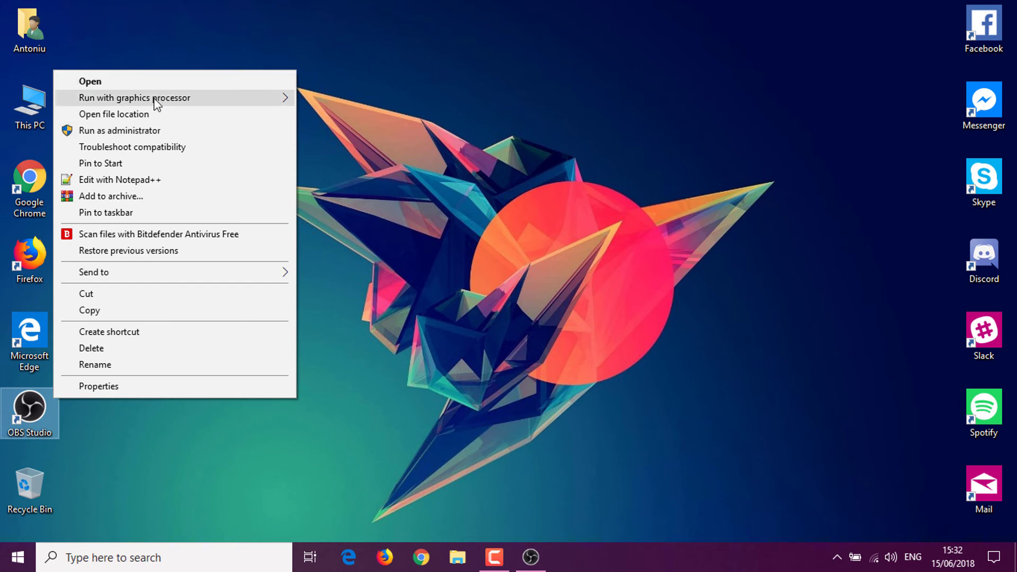
mouse_move(156, 103)
left_click(375, 100)
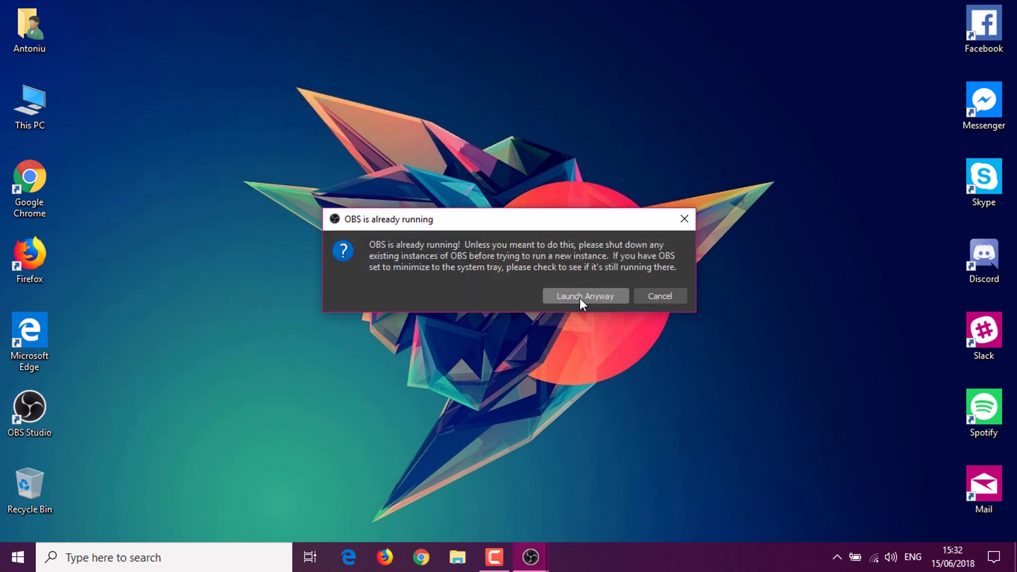
left_click(579, 297)
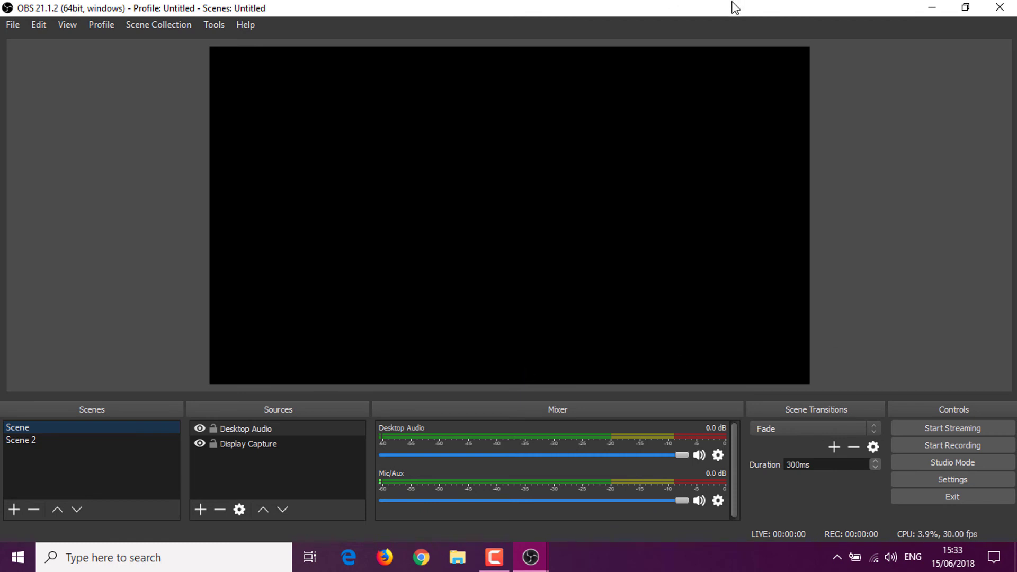
left_click(931, 8)
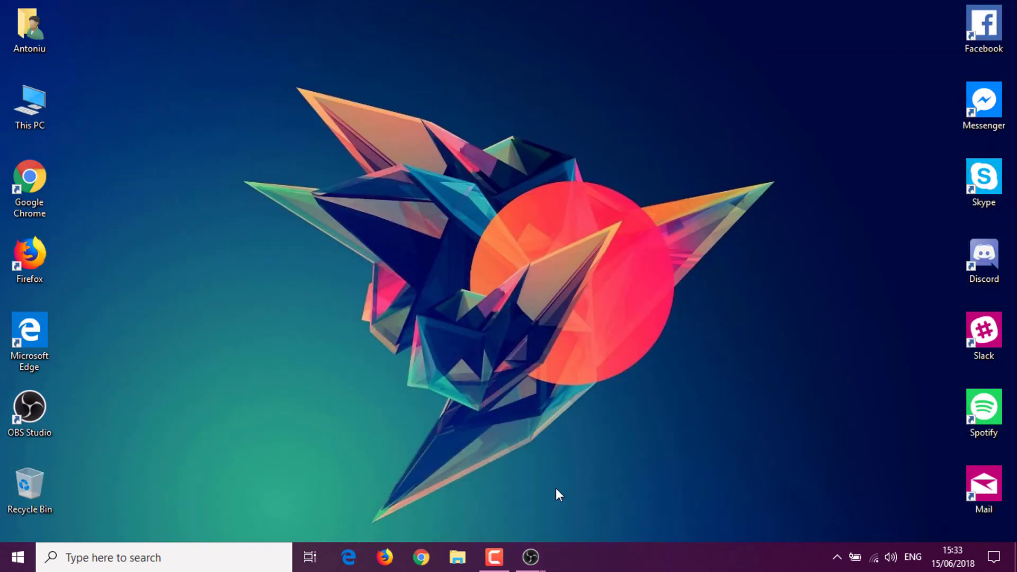
Close both OBS windows from the taskbar previews.
mouse_move(531, 557)
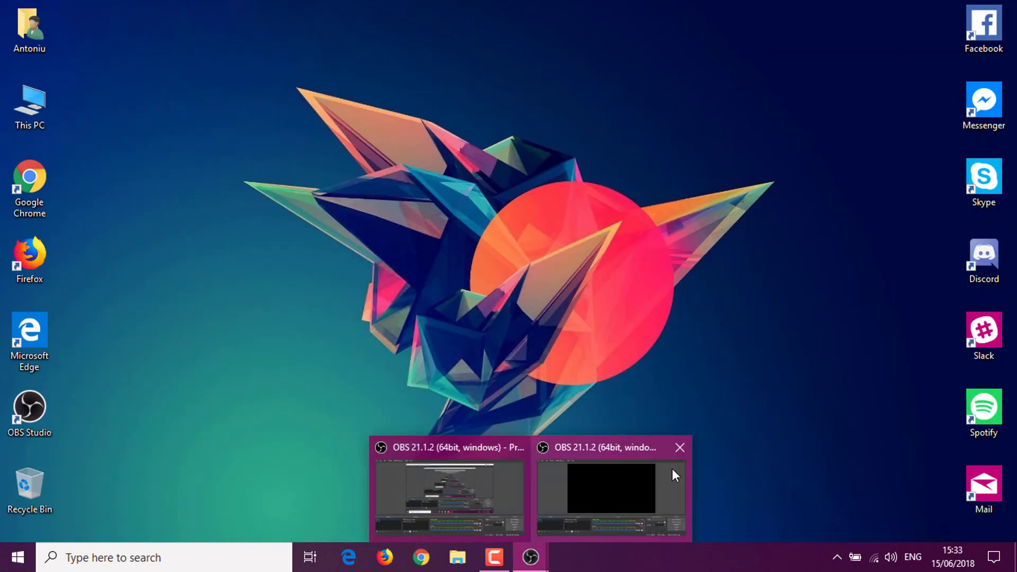
left_click(676, 447)
left_click(602, 446)
mouse_move(313, 154)
left_mouse_down()
mouse_move(805, 352)
mouse_move(824, 379)
mouse_move(633, 279)
left_mouse_up()
left_click_drag(351, 100, 461, 187)
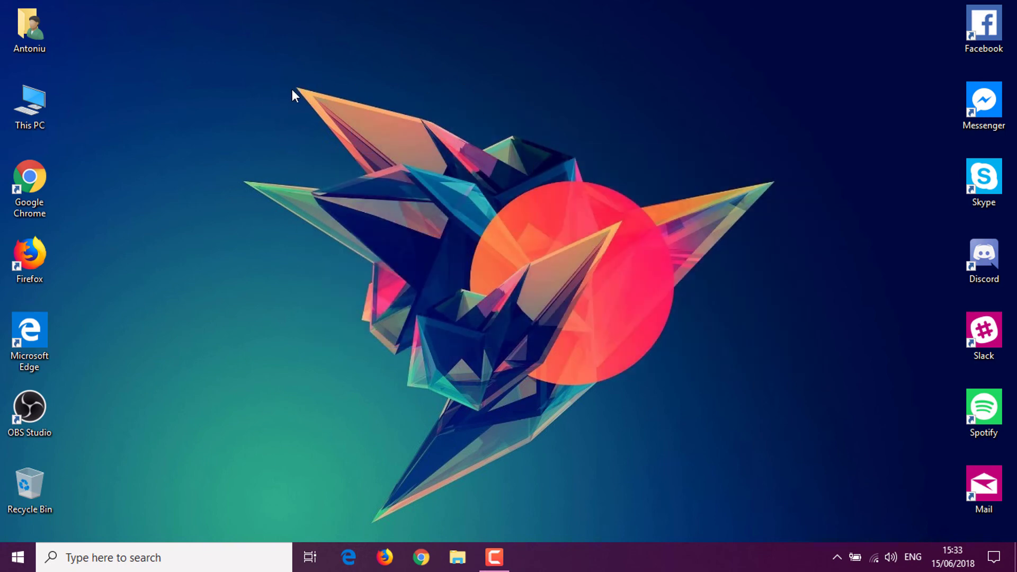
Run OBS on Integrated graphics, confirm the preview shows the desktop, then exit.
double_click(51, 399)
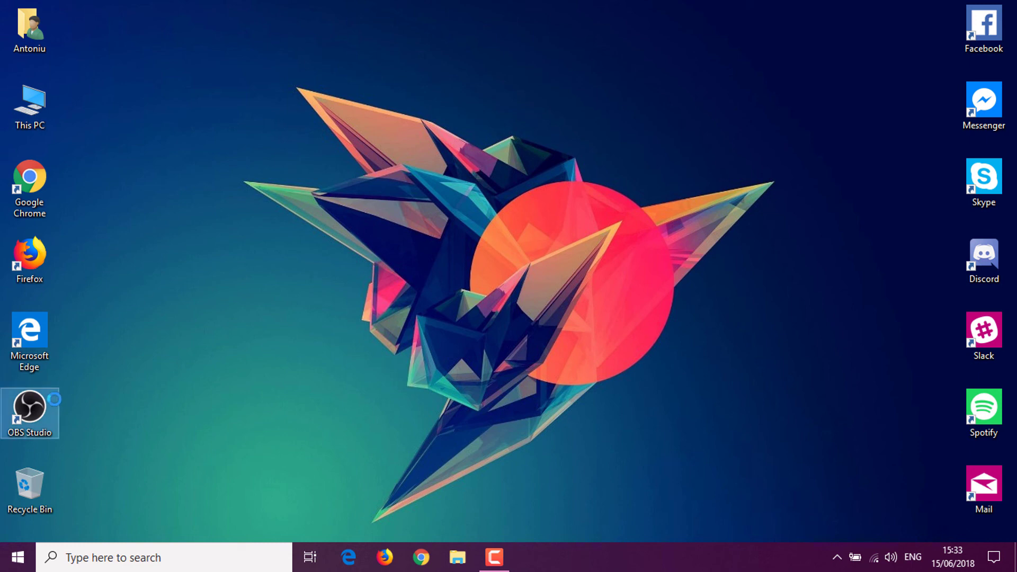
right_click(51, 399)
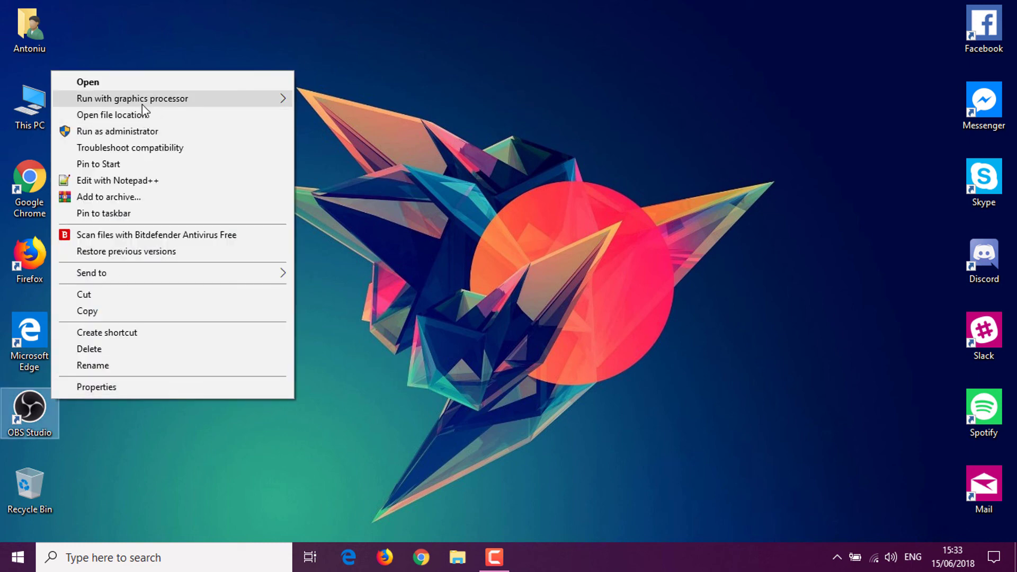
mouse_move(142, 104)
left_click(400, 120)
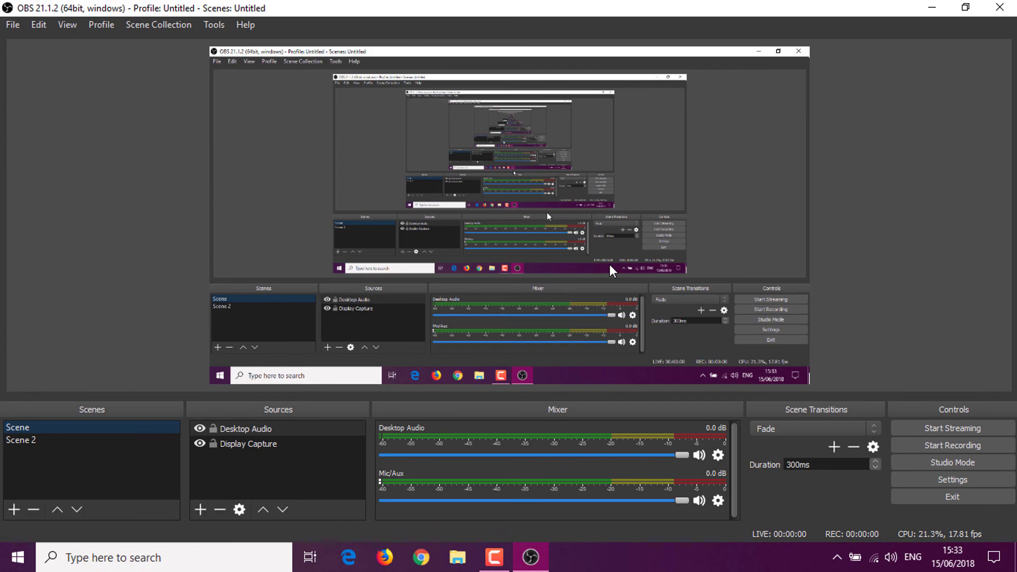
left_click(973, 496)
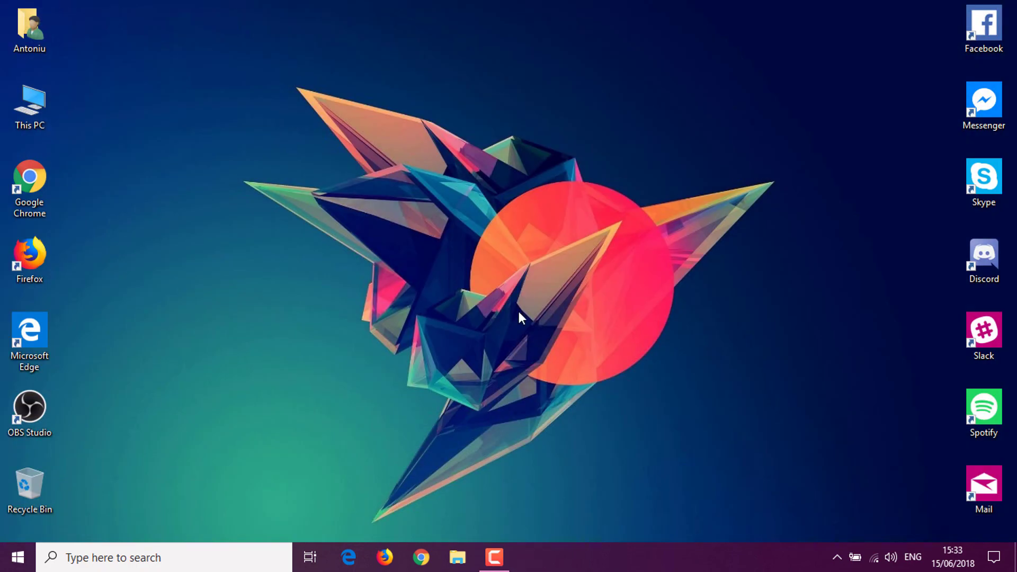